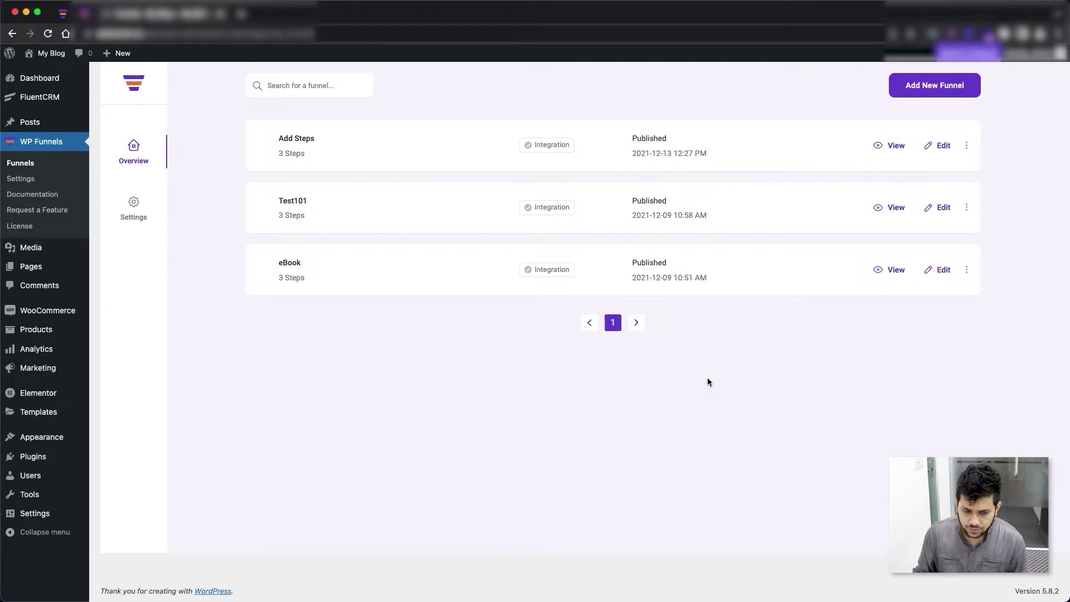
Step: Start a new funnel from scratch, name it 'Funnel Steps' and create it
{"action": "left_click", "coordinate": [917, 89]}
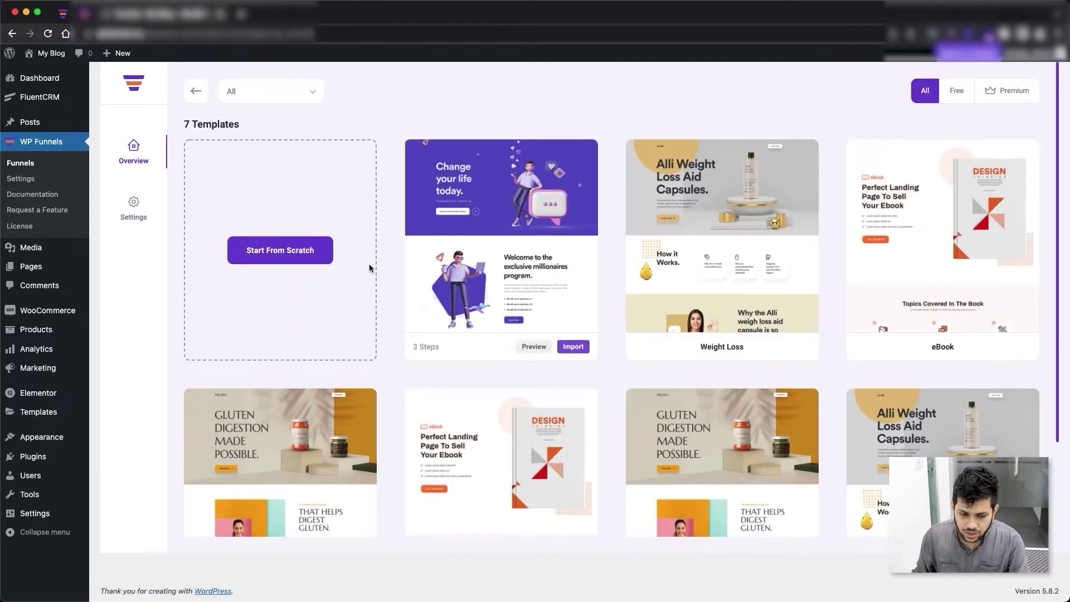
{"action": "left_click", "coordinate": [262, 249]}
{"action": "left_click", "coordinate": [581, 232]}
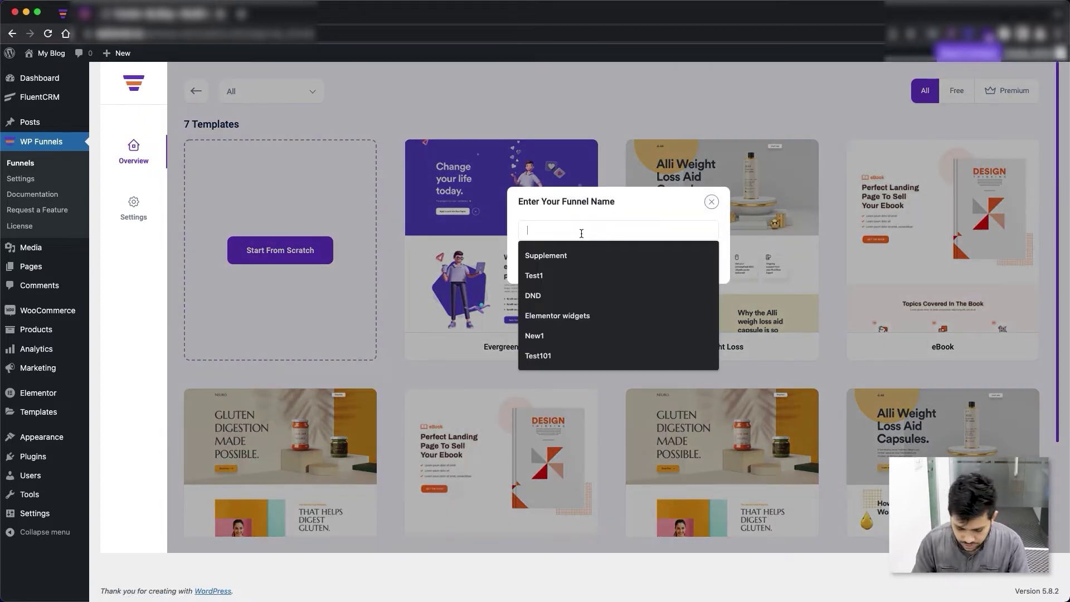
{"action": "type", "text": "Fu"}
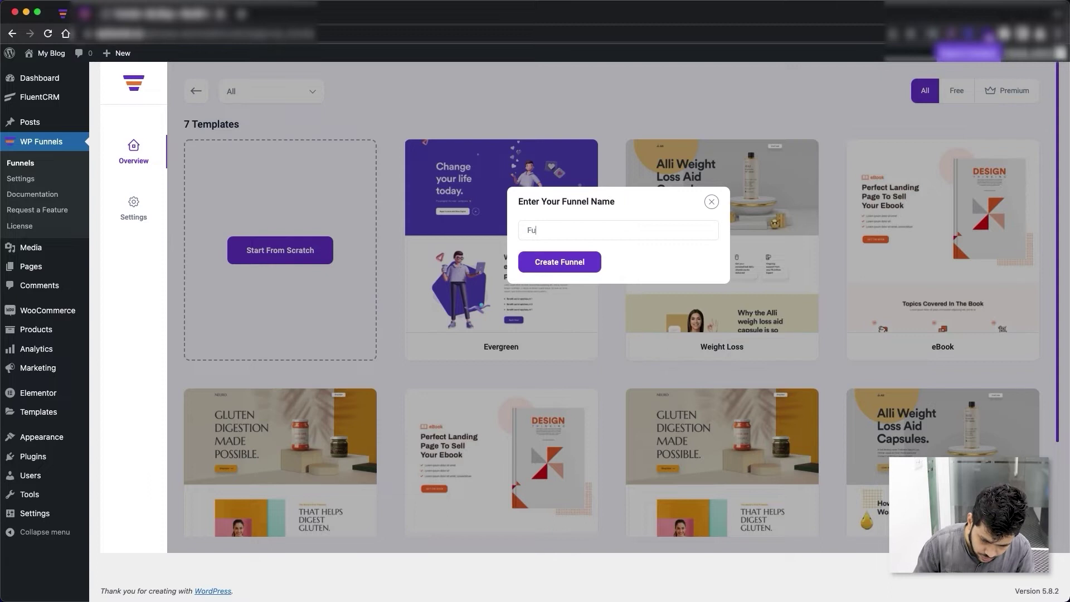
{"action": "type", "text": "nnel Steps"}
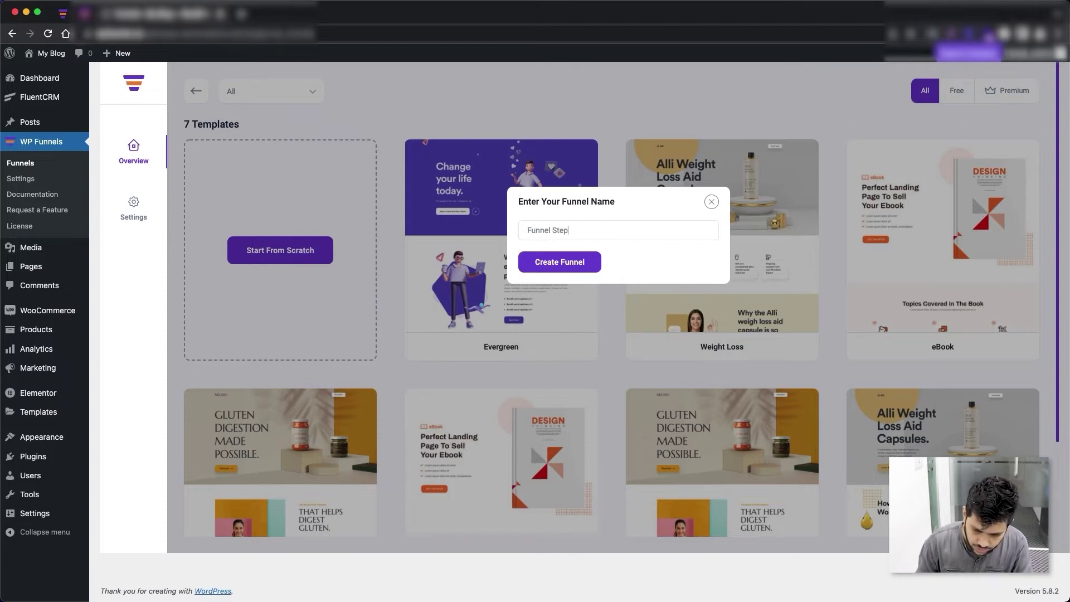
{"action": "left_click", "coordinate": [556, 270]}
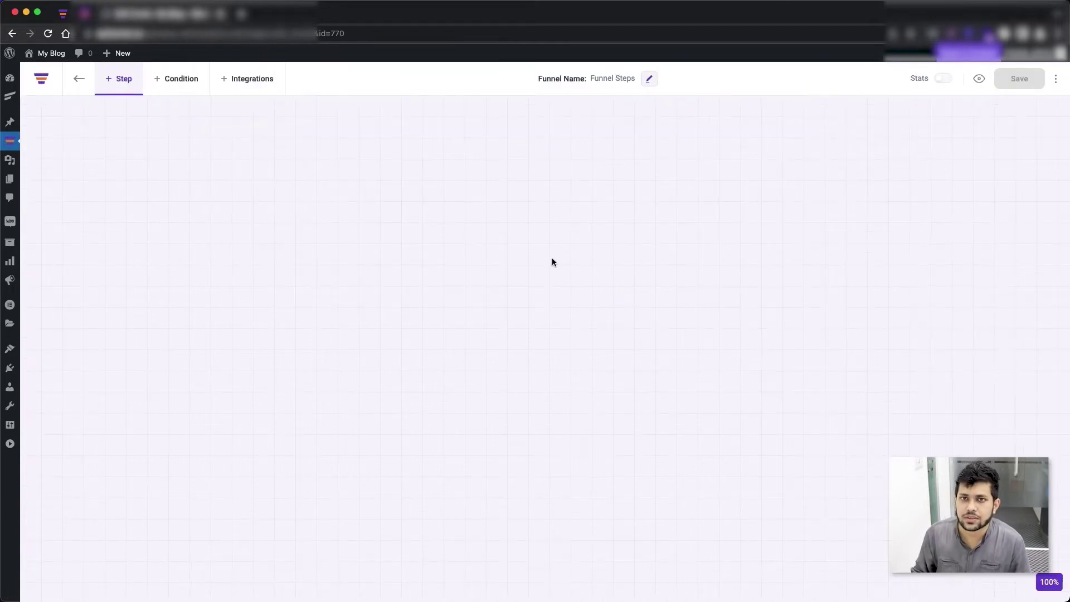
Step: Open the step template library to browse the Landing templates
{"action": "left_click", "coordinate": [110, 79]}
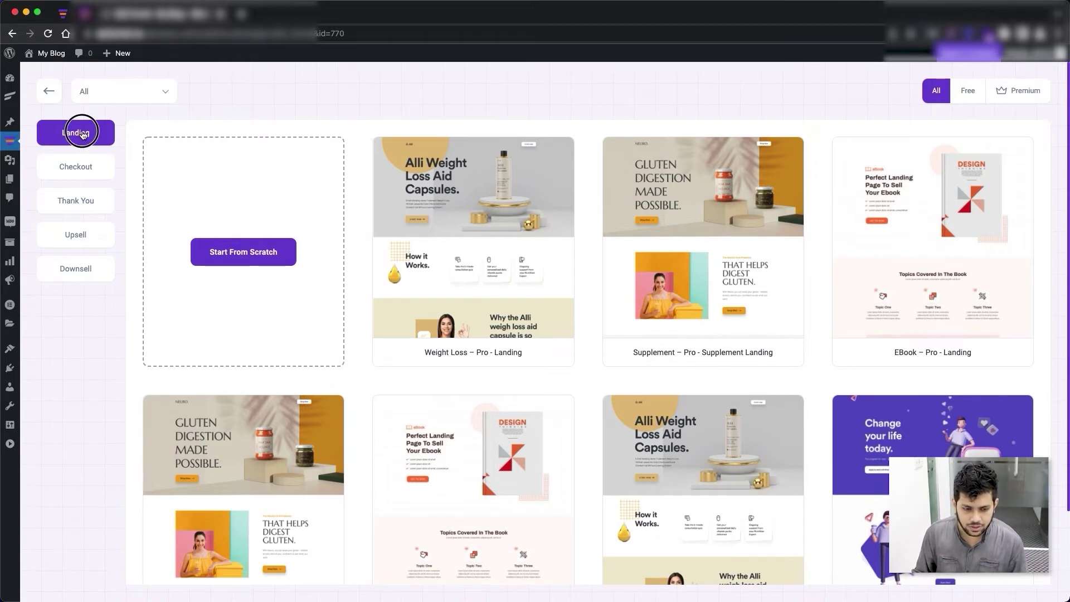
{"action": "mouse_move", "coordinate": [402, 281]}
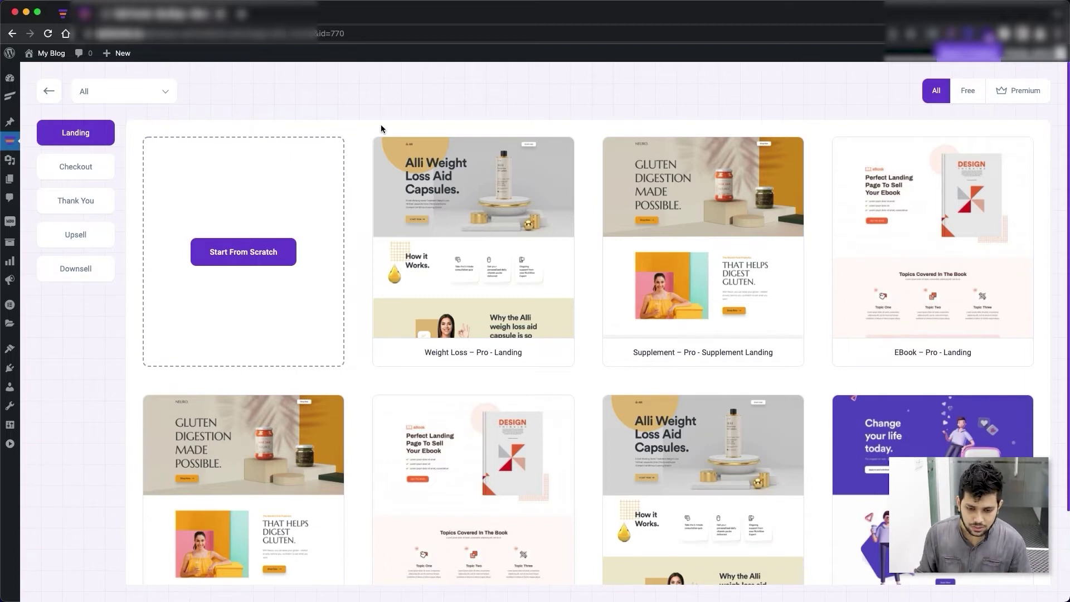
{"action": "mouse_move", "coordinate": [432, 191]}
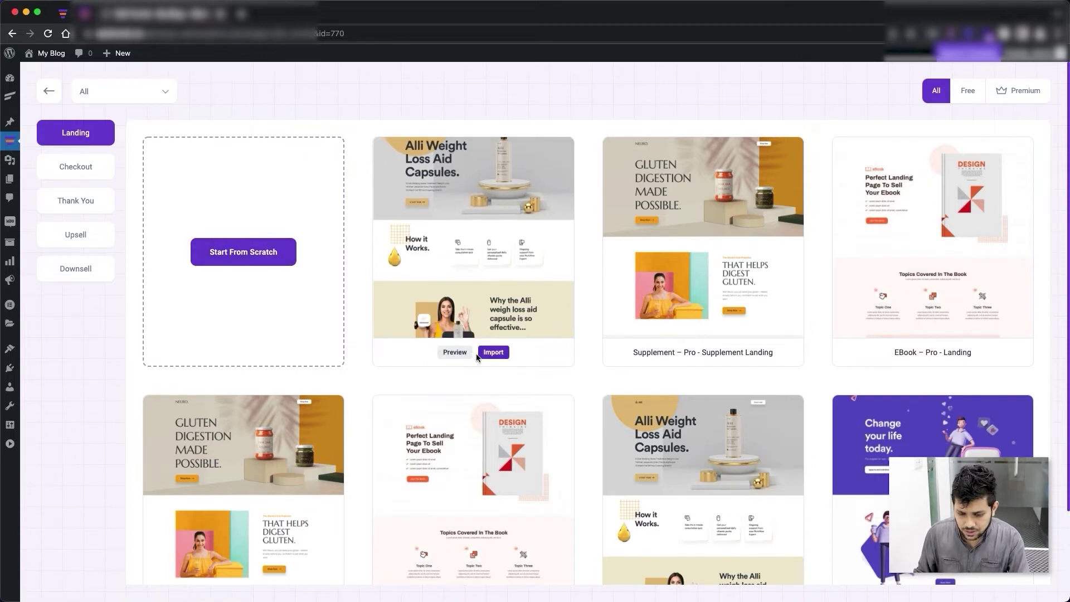
Step: Import the Weight Loss – Pro landing template and position the Landing node on the canvas
{"action": "left_click", "coordinate": [492, 350]}
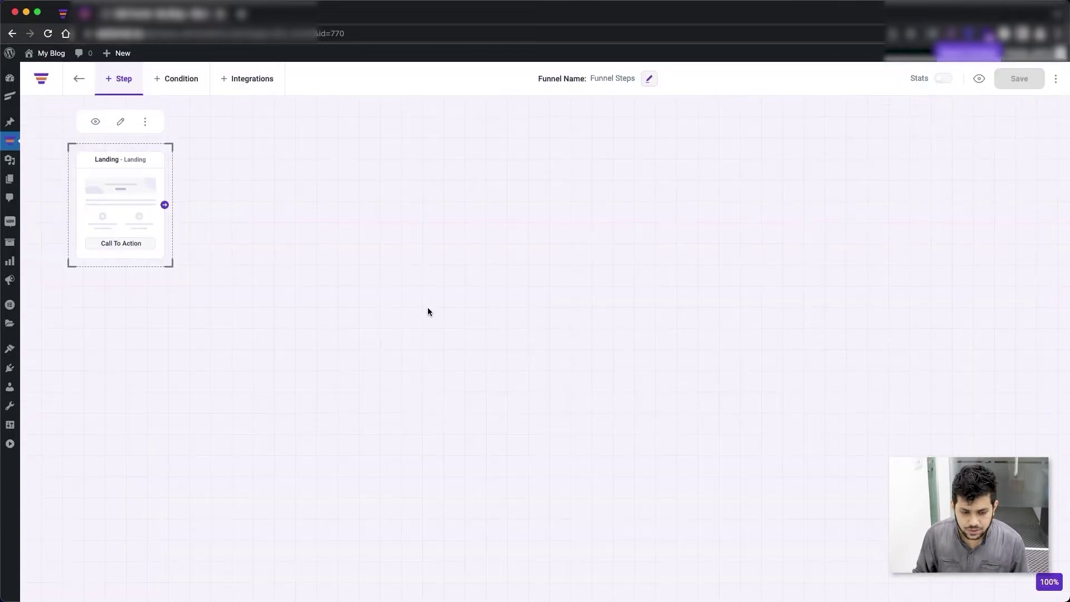
{"action": "left_click_drag", "start_coordinate": [124, 191], "coordinate": [163, 250]}
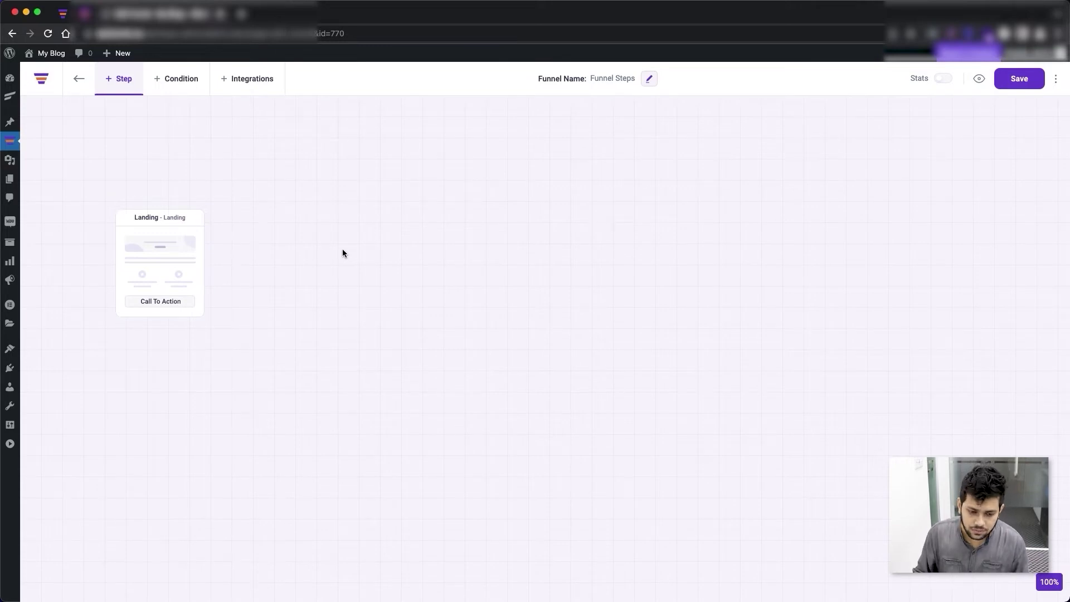
{"action": "left_click", "coordinate": [158, 243]}
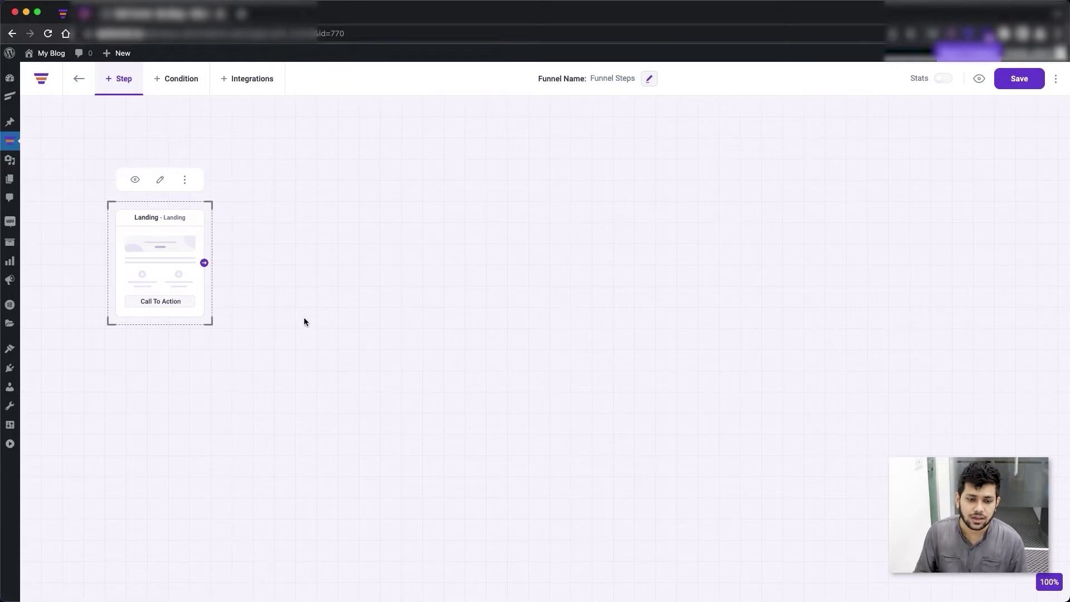
{"action": "left_click", "coordinate": [284, 252]}
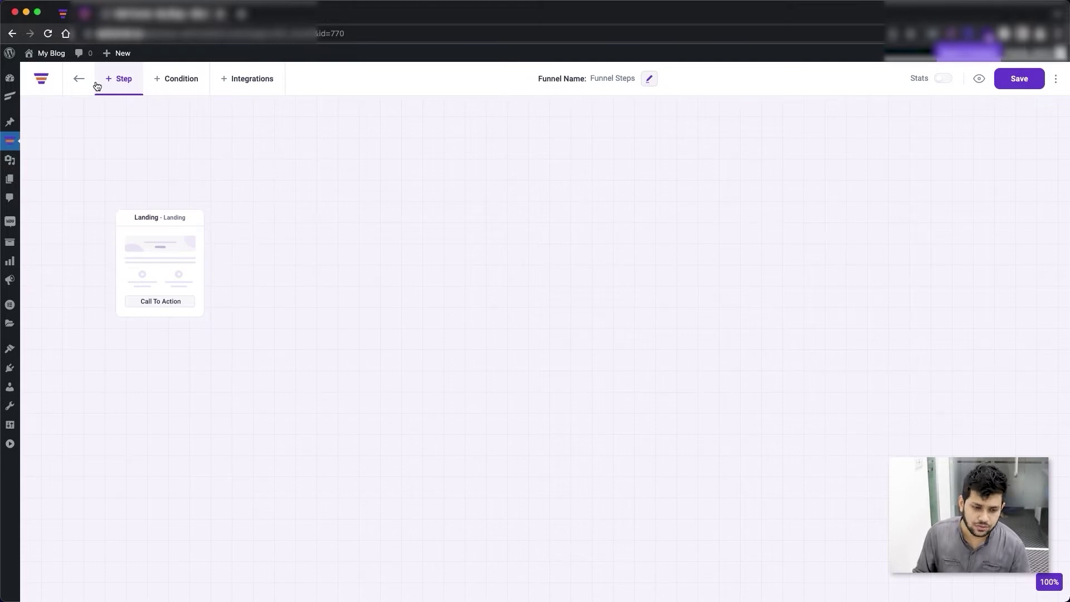
Step: Import the Weight Loss – Pro Checkout template and place it right of Landing
{"action": "left_click", "coordinate": [114, 79]}
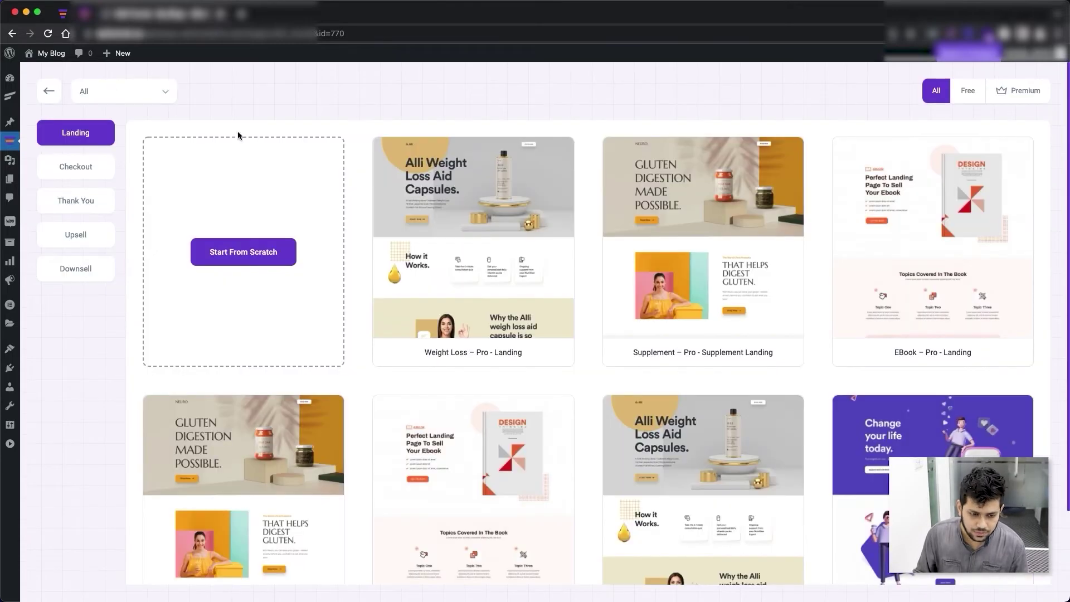
{"action": "left_click", "coordinate": [111, 167]}
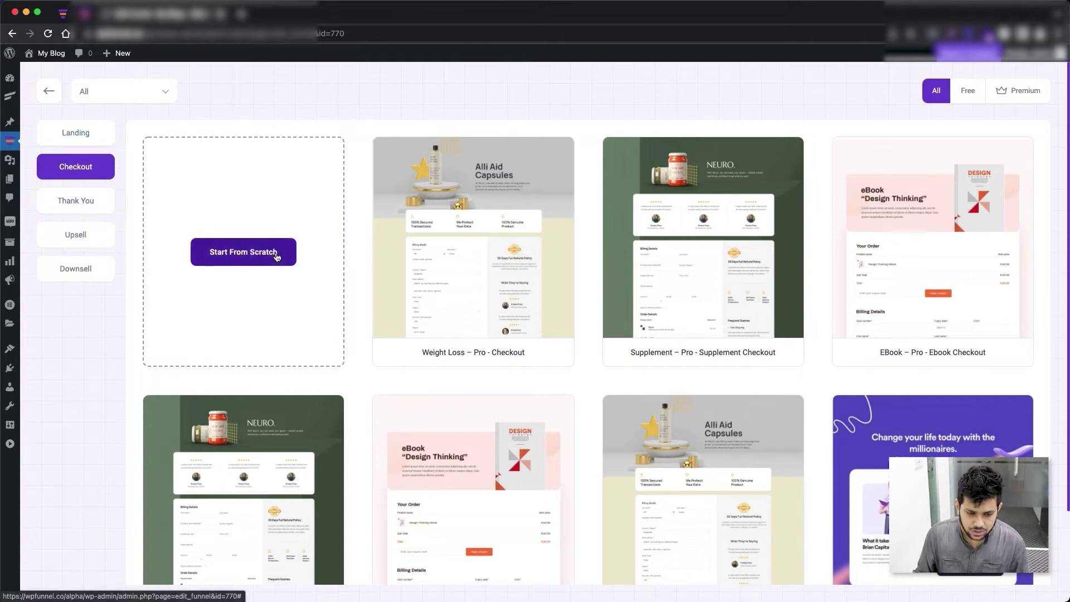
{"action": "mouse_move", "coordinate": [537, 307]}
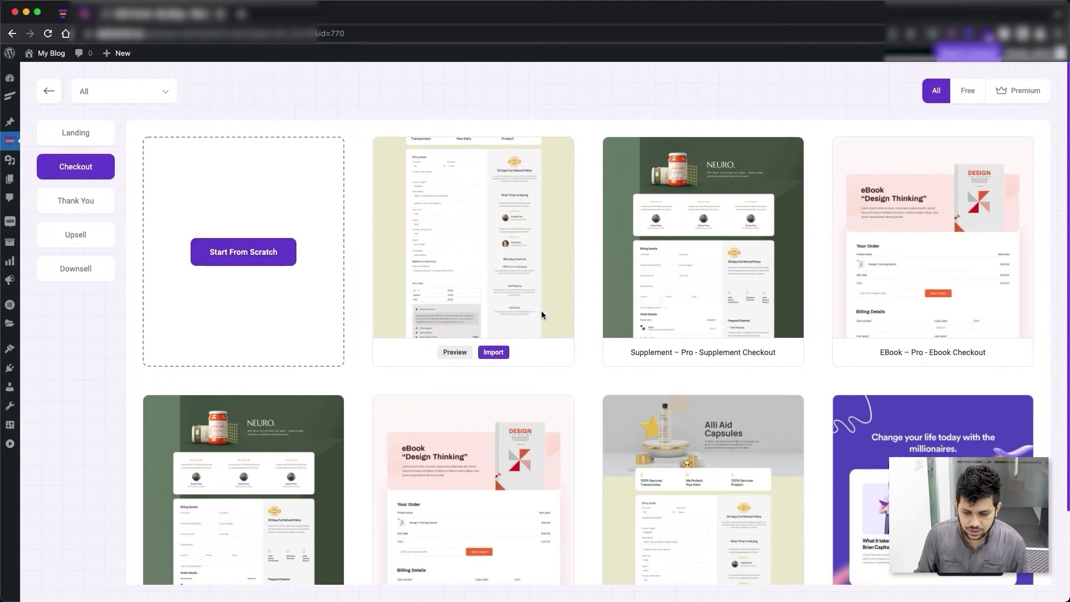
{"action": "left_click", "coordinate": [503, 353]}
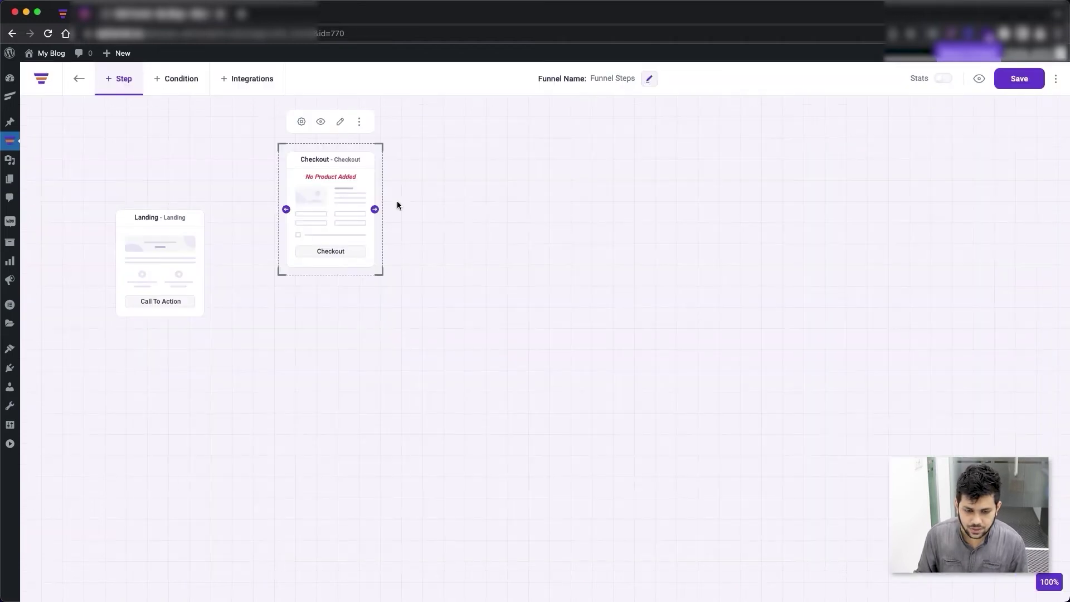
{"action": "left_click_drag", "start_coordinate": [312, 205], "coordinate": [345, 257]}
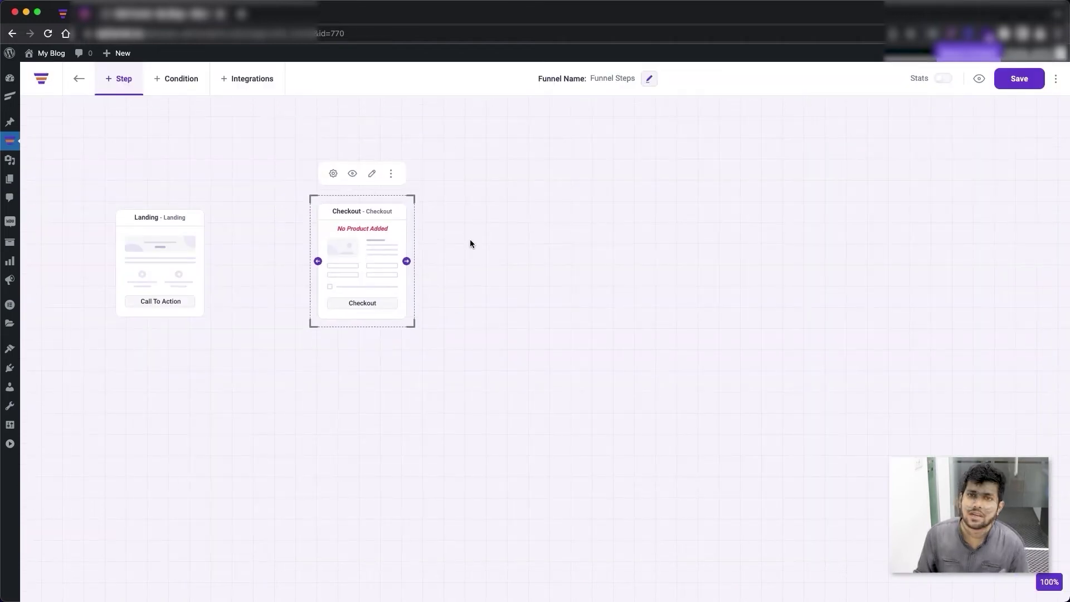
Step: Import the Weight Loss – Pro Thank You template from the Thank You category
{"action": "left_click", "coordinate": [470, 285]}
{"action": "left_click", "coordinate": [123, 81]}
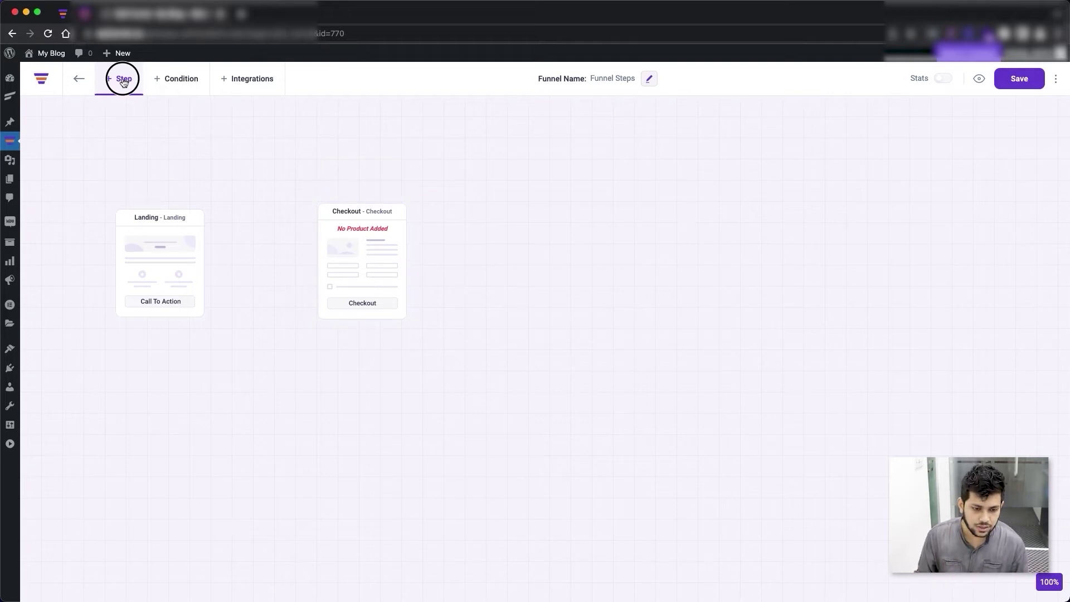
{"action": "left_click", "coordinate": [96, 201]}
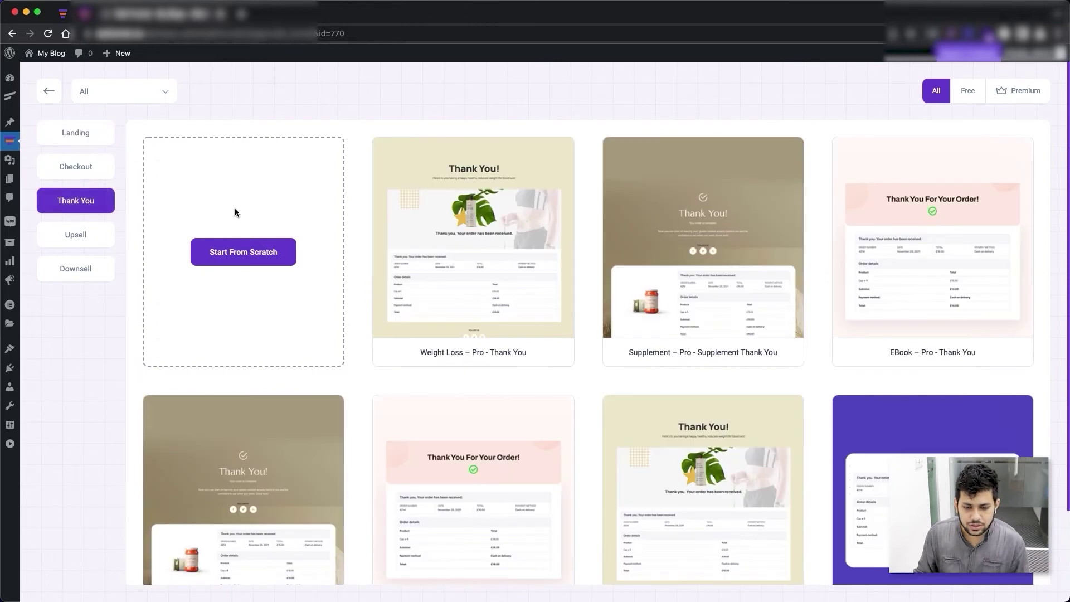
{"action": "mouse_move", "coordinate": [500, 259]}
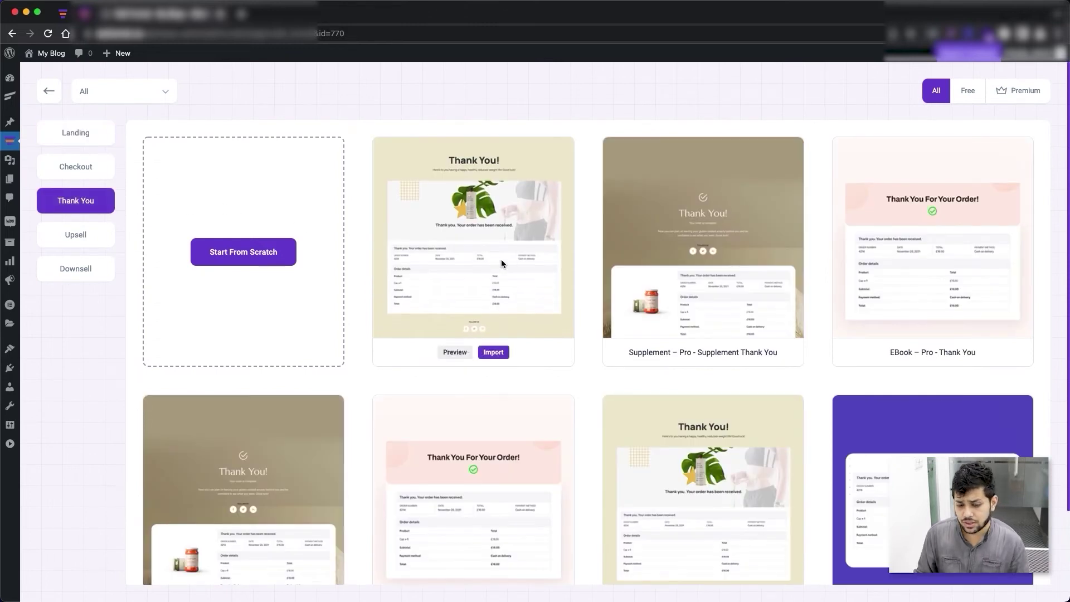
{"action": "left_click", "coordinate": [502, 353]}
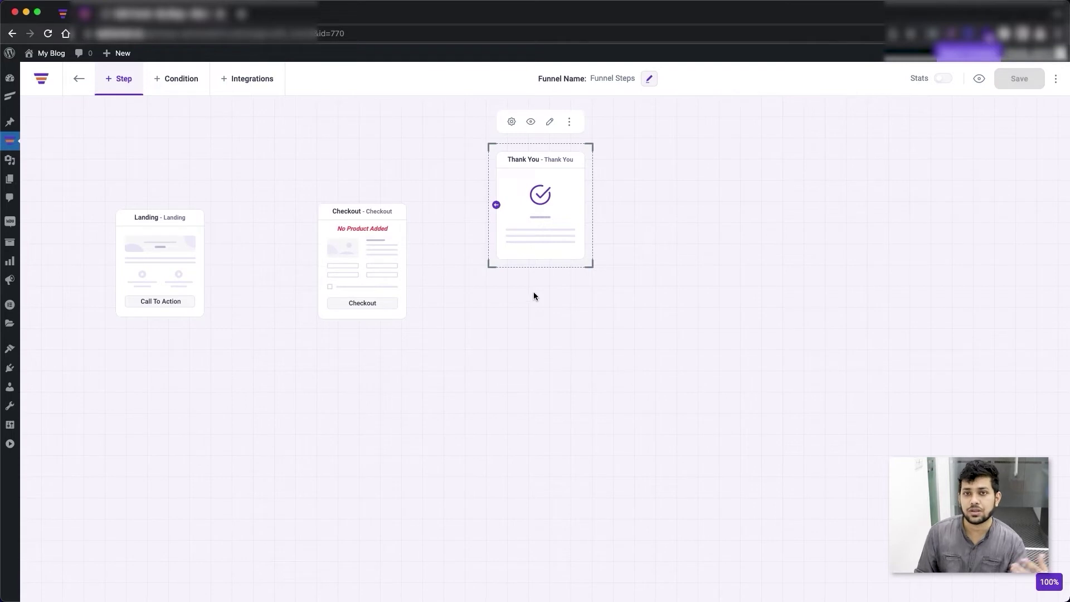
Step: Move Thank You to the right of Checkout and shift Landing further left
{"action": "left_click_drag", "start_coordinate": [540, 209], "coordinate": [662, 258]}
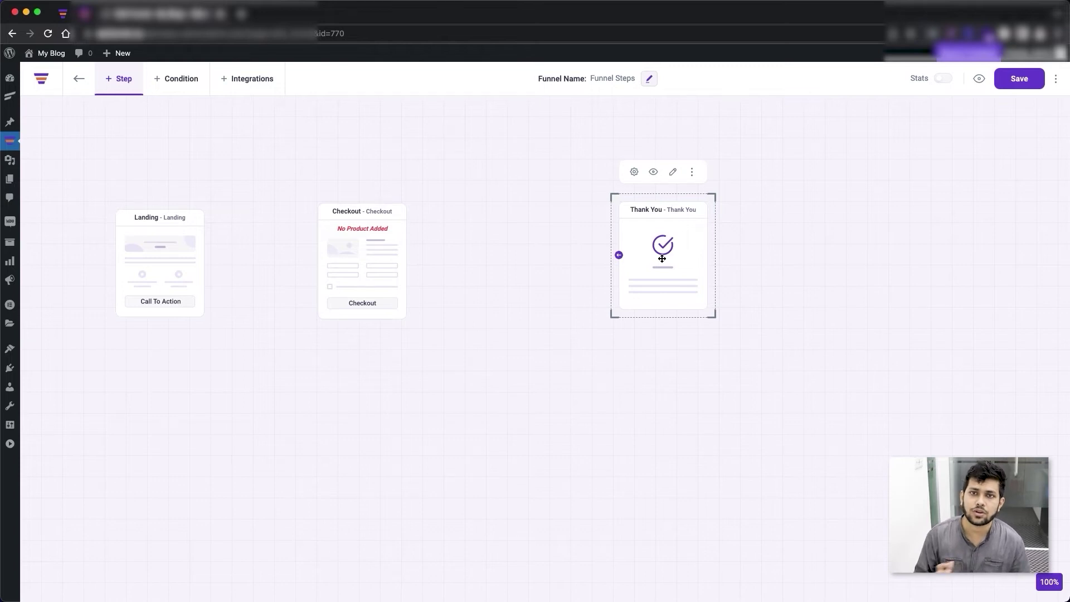
{"action": "left_click_drag", "start_coordinate": [671, 258], "coordinate": [690, 267]}
{"action": "left_click_drag", "start_coordinate": [165, 251], "coordinate": [120, 263]}
{"action": "left_click", "coordinate": [513, 341]}
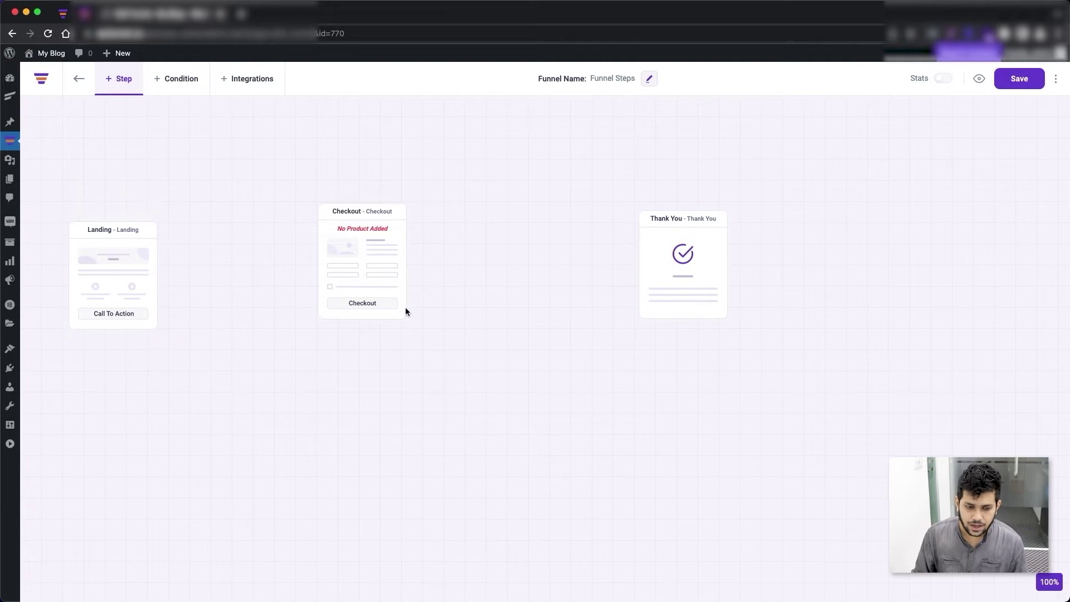
Step: Import the Weight Loss – Pro Upsell template as a new step
{"action": "left_click", "coordinate": [113, 78]}
{"action": "left_click", "coordinate": [73, 238]}
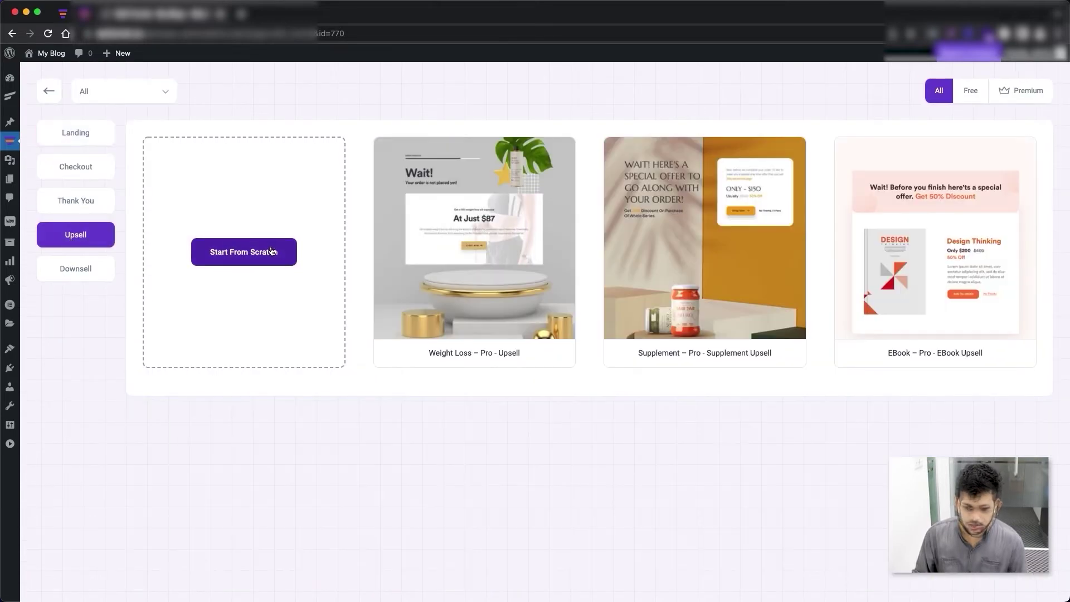
{"action": "mouse_move", "coordinate": [546, 320]}
{"action": "left_click", "coordinate": [493, 352]}
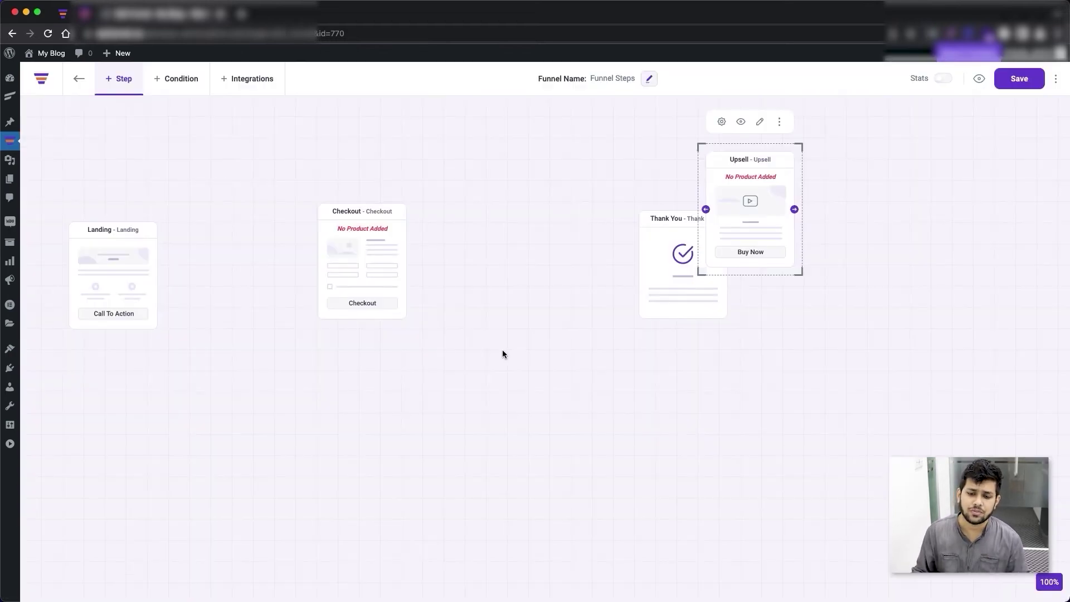
Step: Place Upsell between Checkout and Thank You, moving Checkout left and Thank You far right
{"action": "left_click_drag", "start_coordinate": [723, 215], "coordinate": [498, 254]}
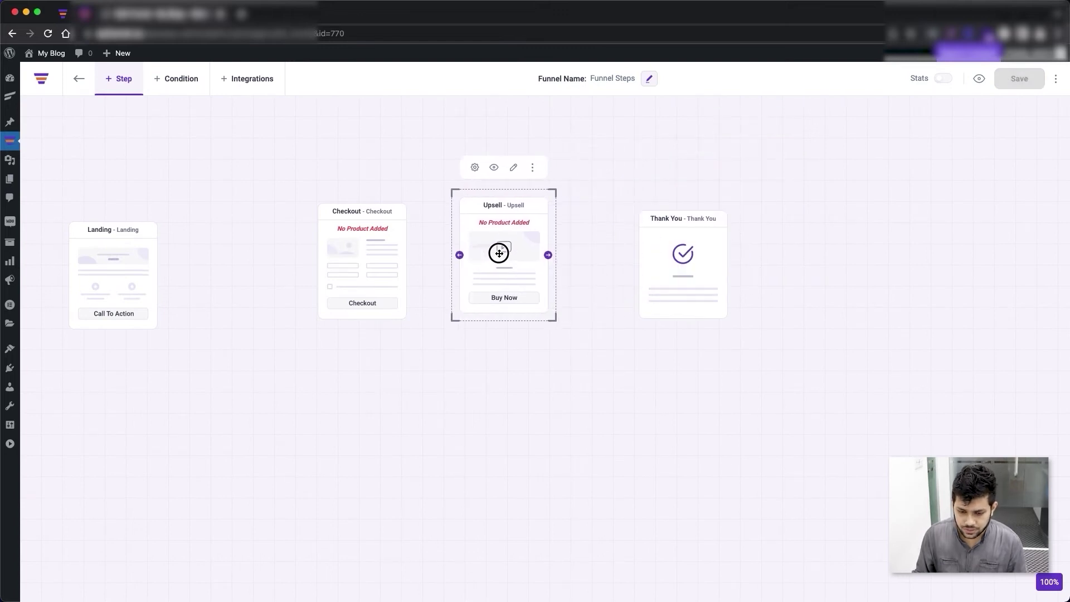
{"action": "left_click_drag", "start_coordinate": [367, 267], "coordinate": [276, 273]}
{"action": "left_click_drag", "start_coordinate": [705, 263], "coordinate": [993, 300]}
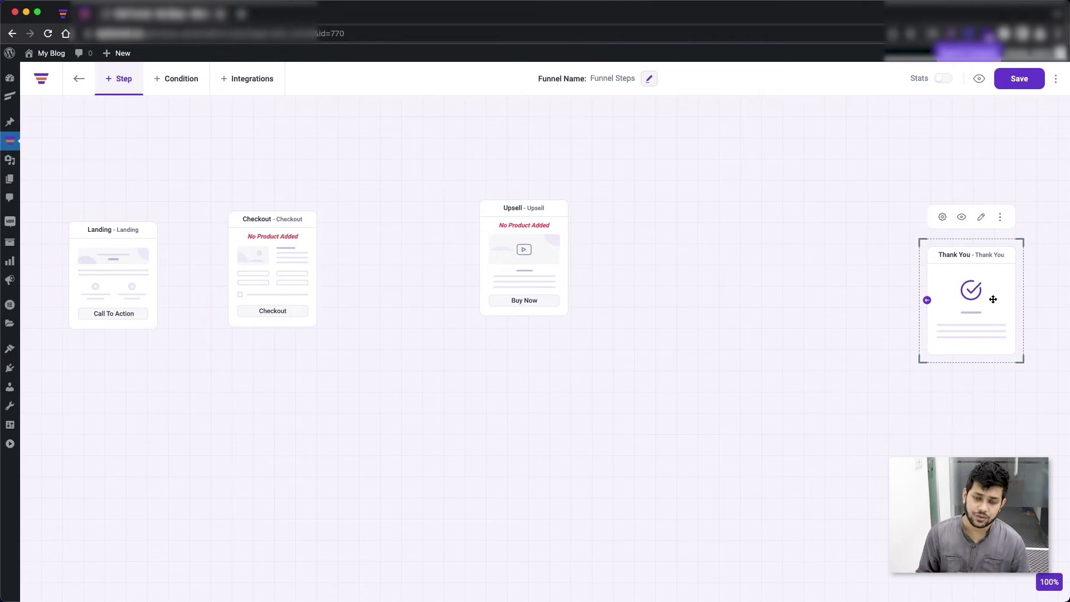
Step: Nudge Upsell toward Checkout and import a Downsell template as a new step
{"action": "left_click_drag", "start_coordinate": [524, 255], "coordinate": [449, 262]}
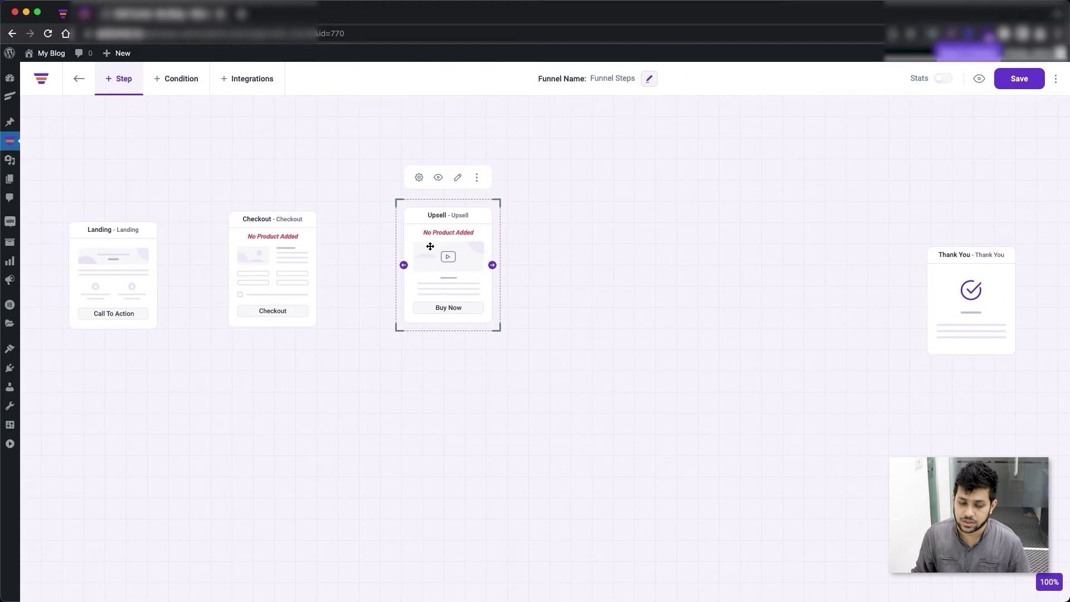
{"action": "left_click", "coordinate": [119, 79]}
{"action": "left_click", "coordinate": [89, 271]}
{"action": "left_click", "coordinate": [494, 353]}
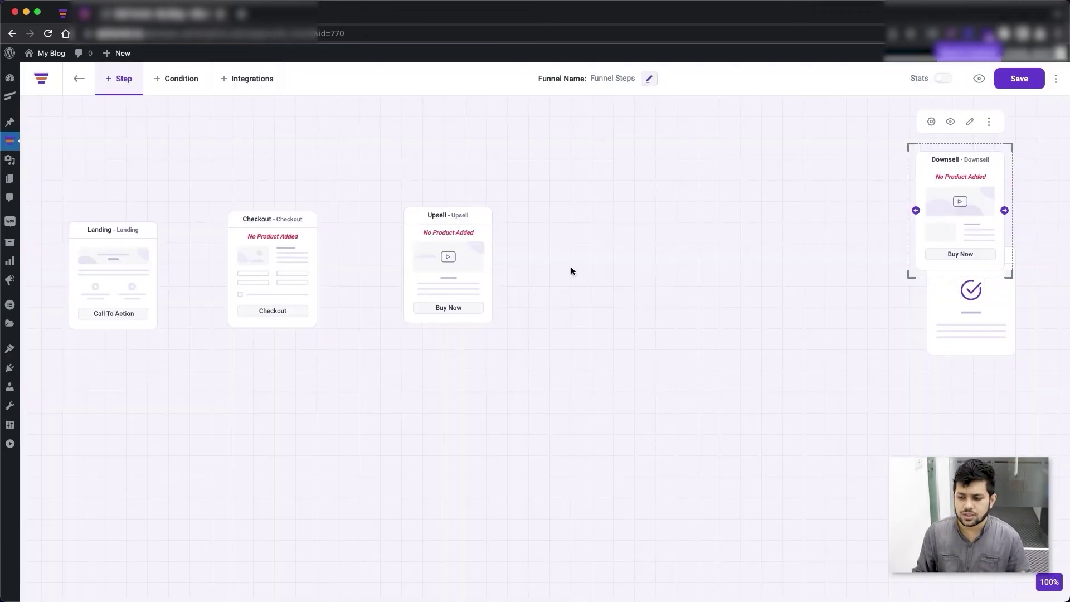
Step: Place Downsell between Upsell and Thank You and fine-tune the Upsell and Downsell spacing
{"action": "left_click_drag", "start_coordinate": [964, 186], "coordinate": [673, 244]}
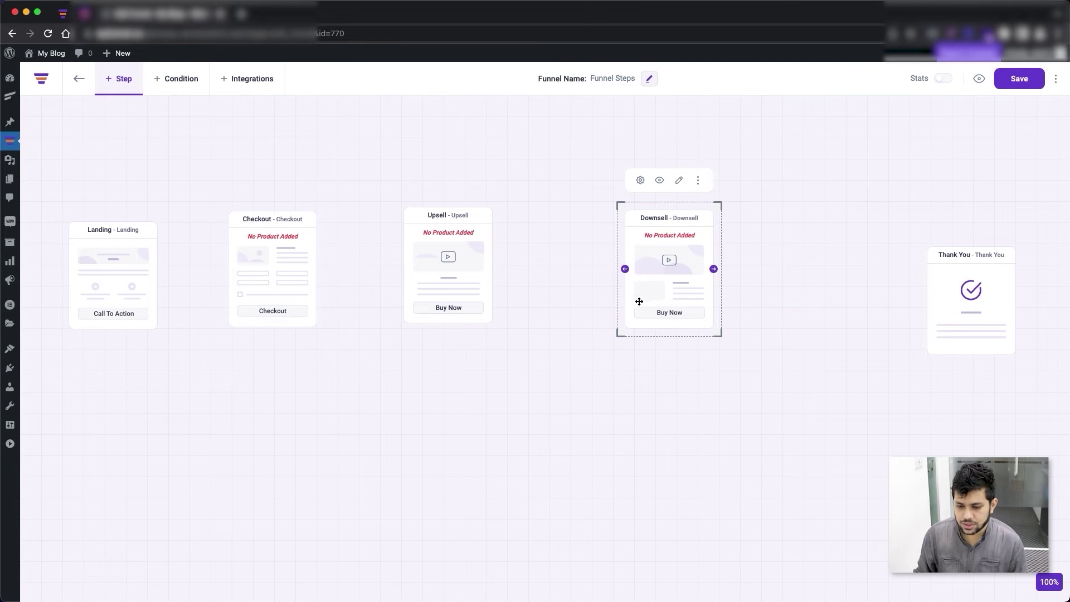
{"action": "left_click_drag", "start_coordinate": [656, 298], "coordinate": [684, 298]}
{"action": "mouse_move", "coordinate": [431, 281]}
{"action": "left_mouse_down"}
{"action": "mouse_move", "coordinate": [474, 292]}
{"action": "mouse_move", "coordinate": [437, 291]}
{"action": "left_mouse_up"}
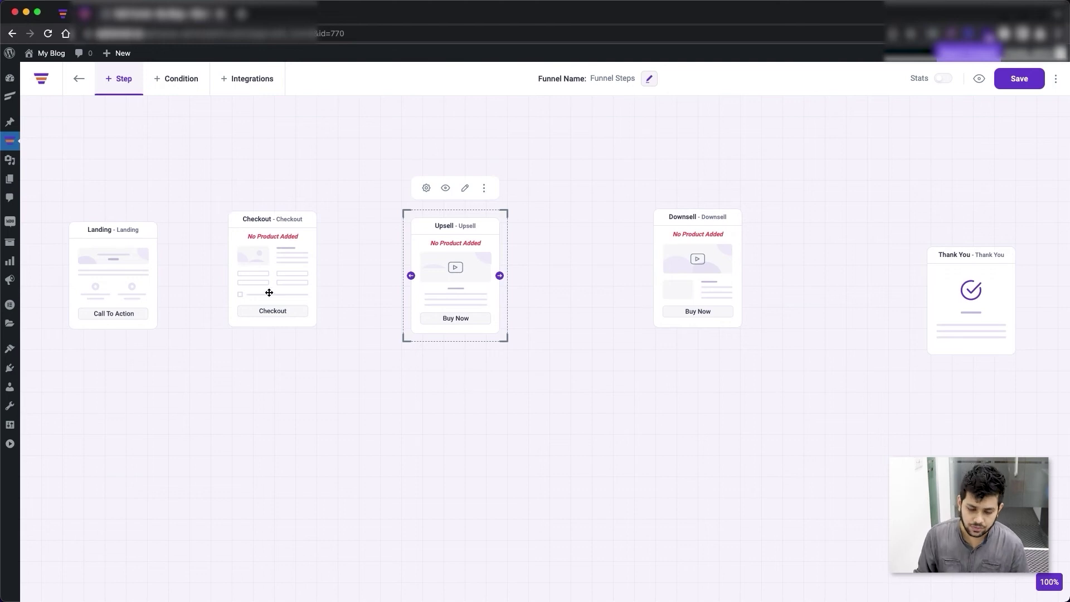
{"action": "left_click", "coordinate": [253, 252]}
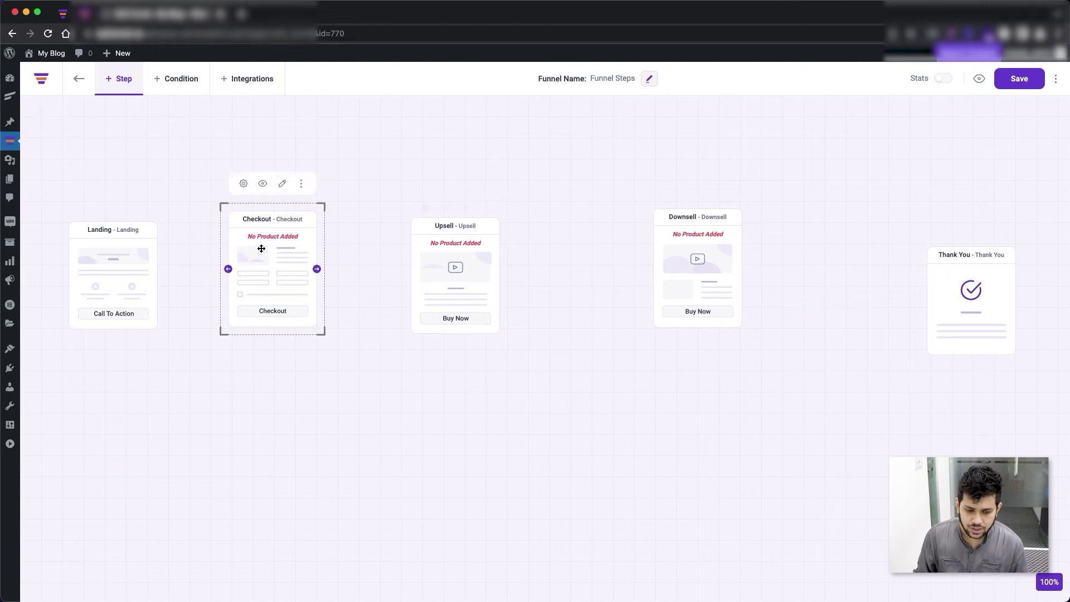
{"action": "left_click", "coordinate": [244, 182]}
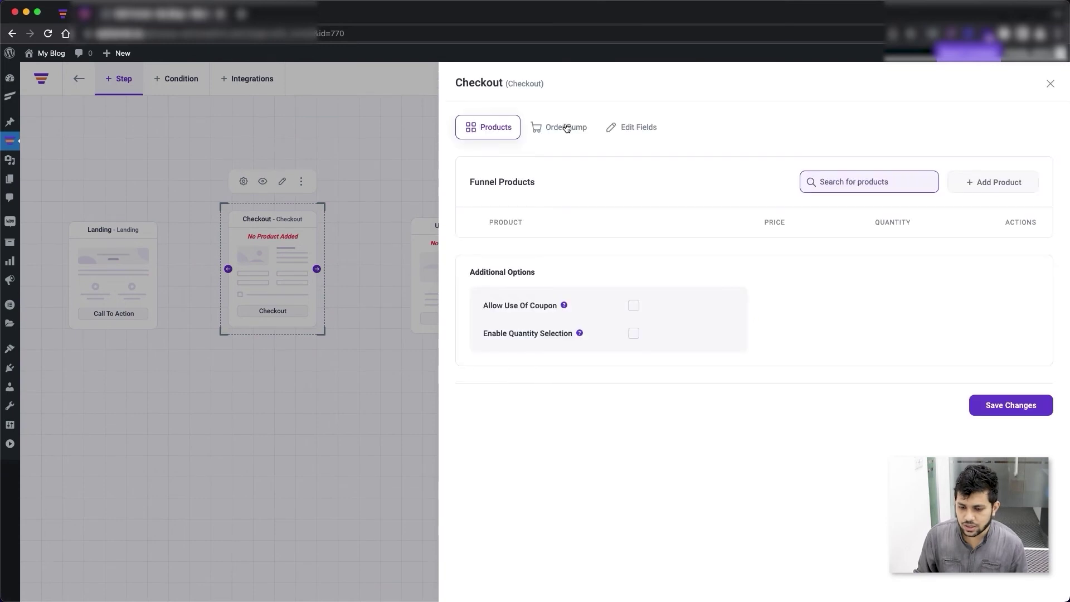
{"action": "left_click", "coordinate": [545, 131]}
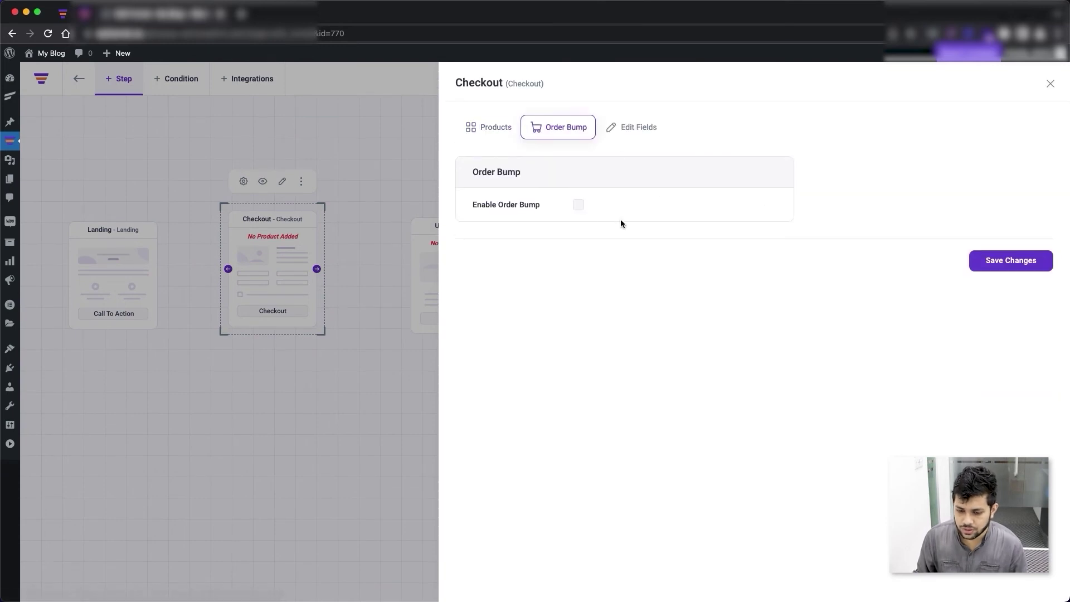
{"action": "left_click", "coordinate": [578, 205]}
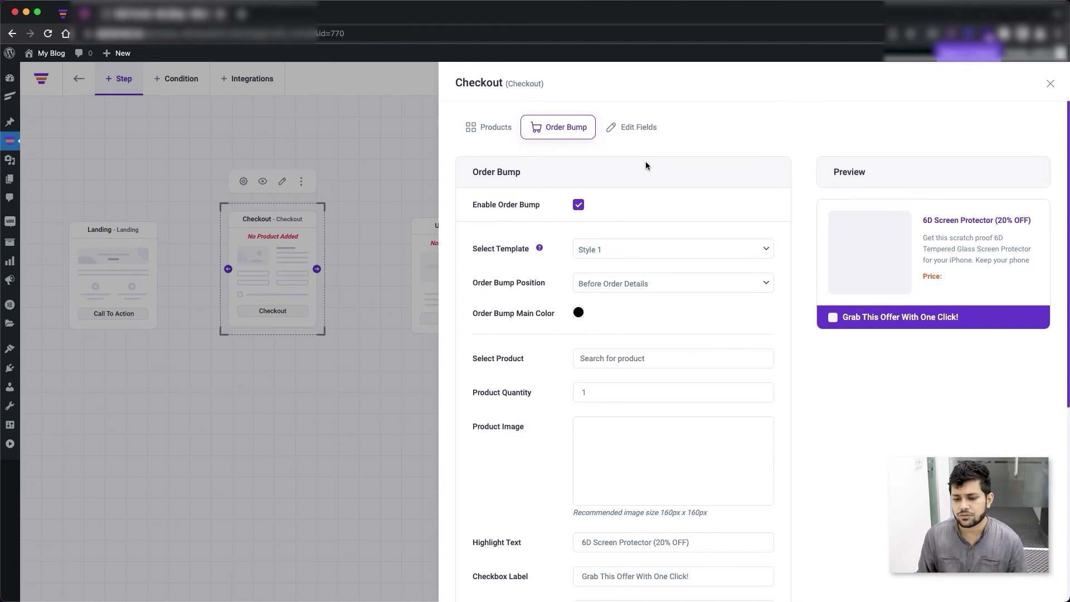
{"action": "left_click", "coordinate": [577, 205]}
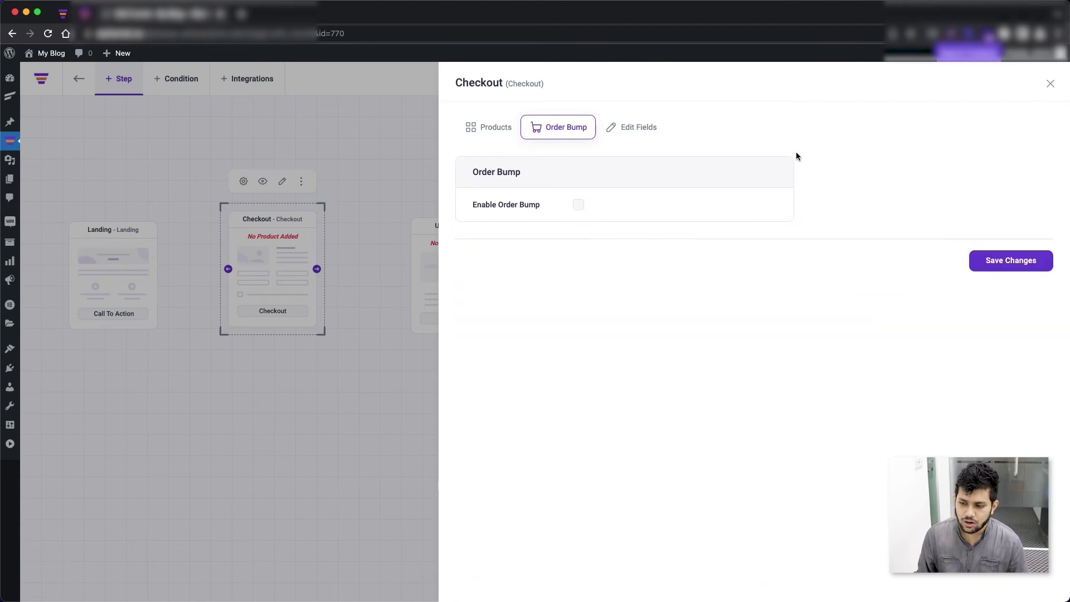
{"action": "left_click", "coordinate": [1051, 83]}
{"action": "left_click", "coordinate": [581, 179]}
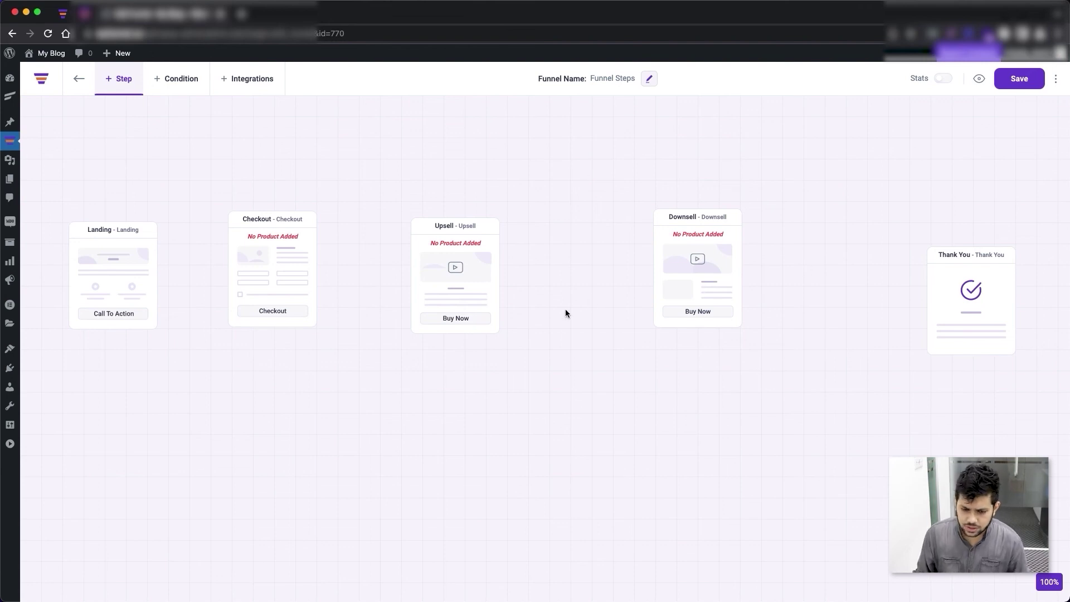
Step: Draw a connecting arrow from the Landing step to the Checkout step
{"action": "left_click_drag", "start_coordinate": [160, 275], "coordinate": [952, 281]}
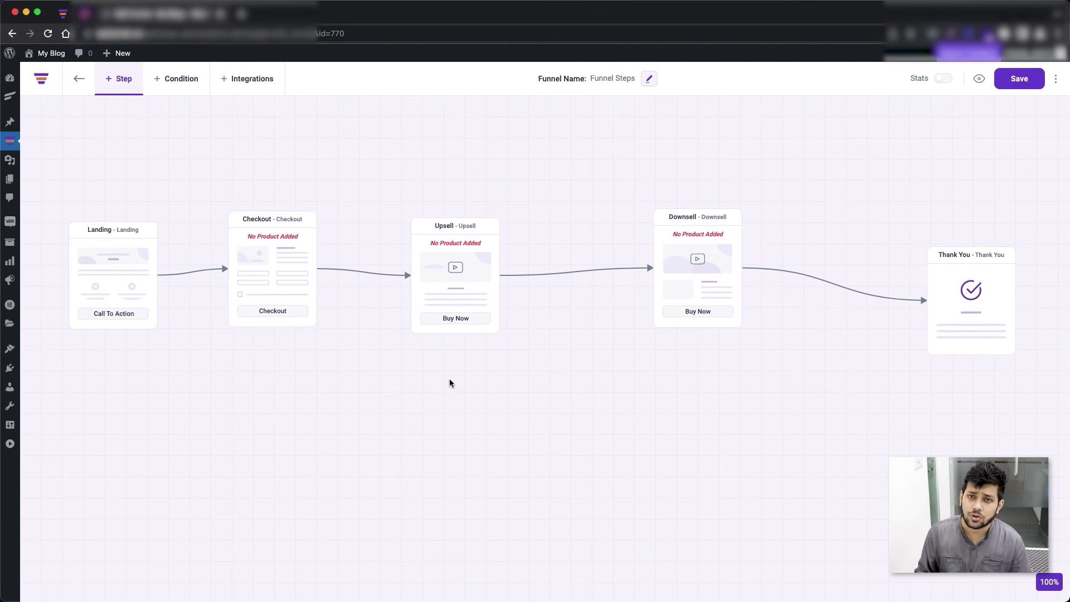
{"action": "left_click", "coordinate": [265, 241]}
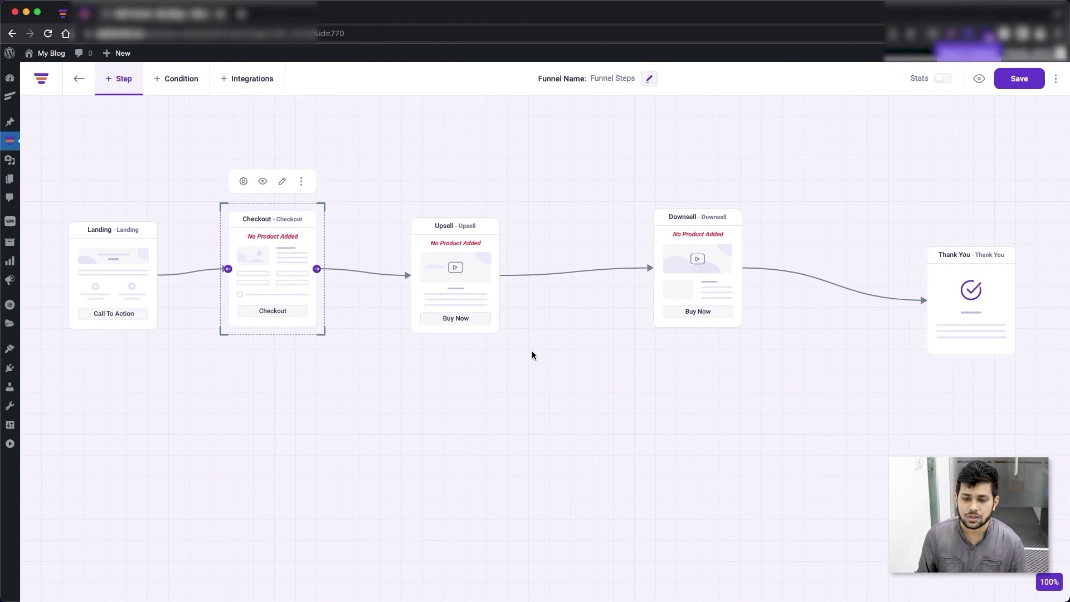
{"action": "left_click", "coordinate": [542, 364]}
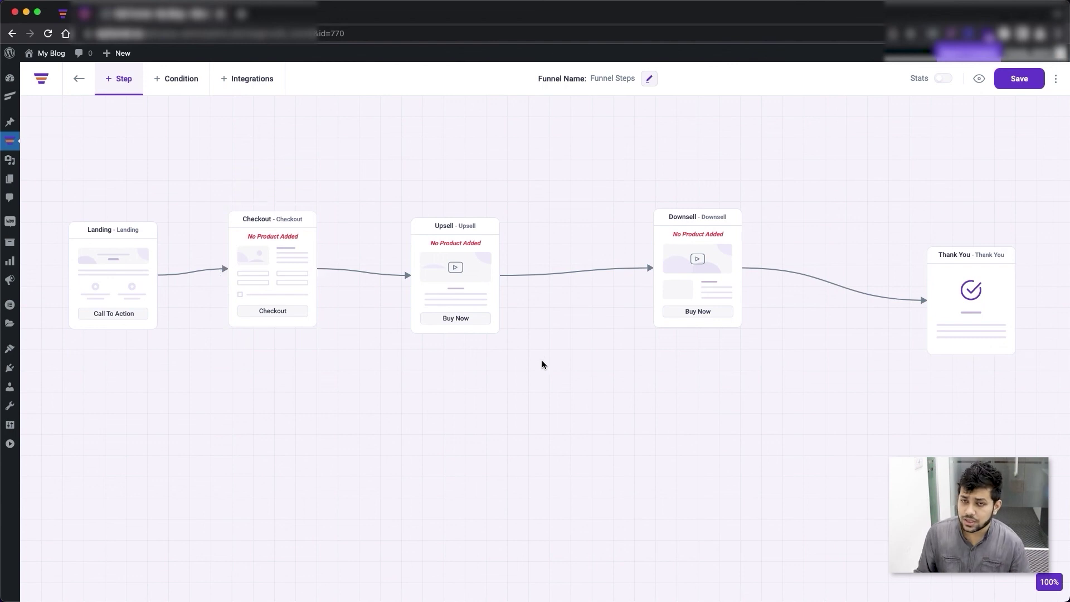